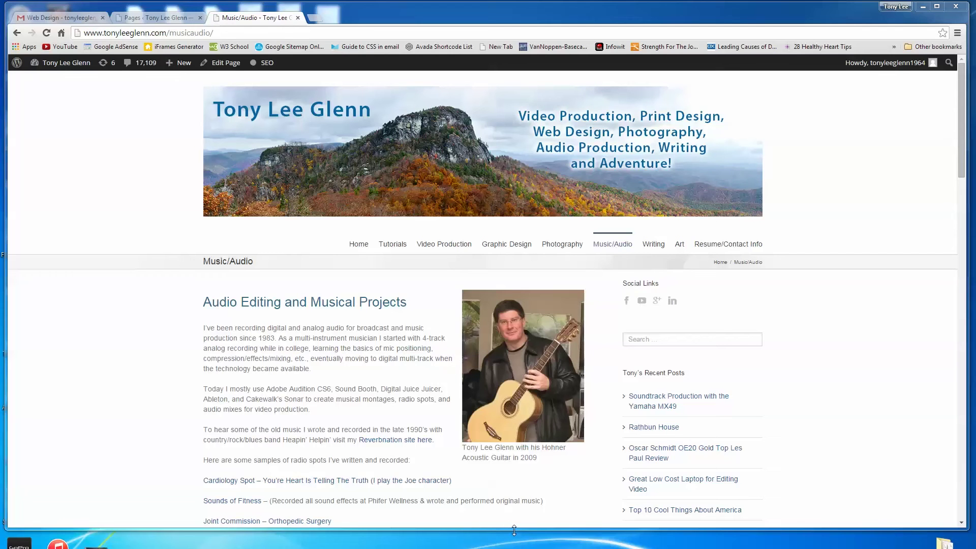
- Enlarge the browser window slightly
drag(514, 532, 514, 536)
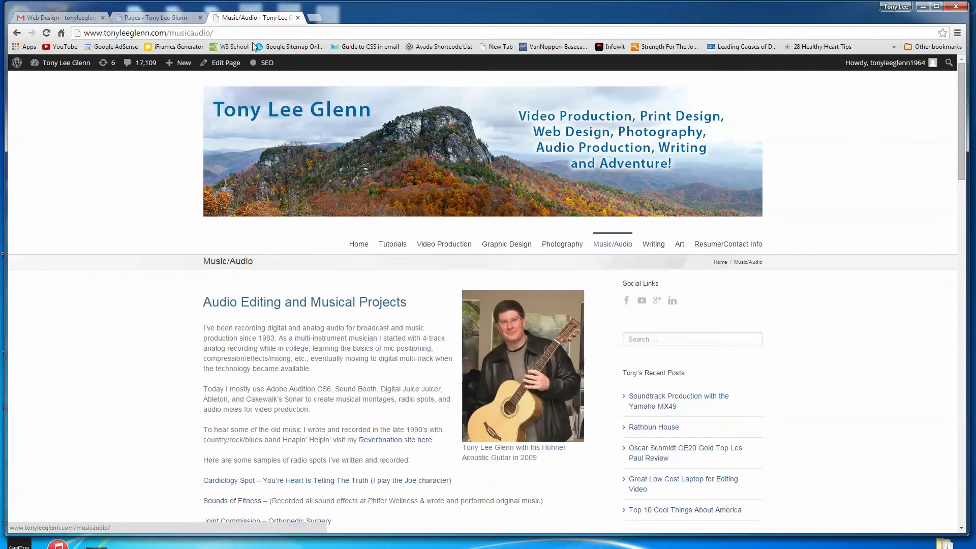
- Go to the Pages list and open the Music/Audio page in the editor
click(157, 17)
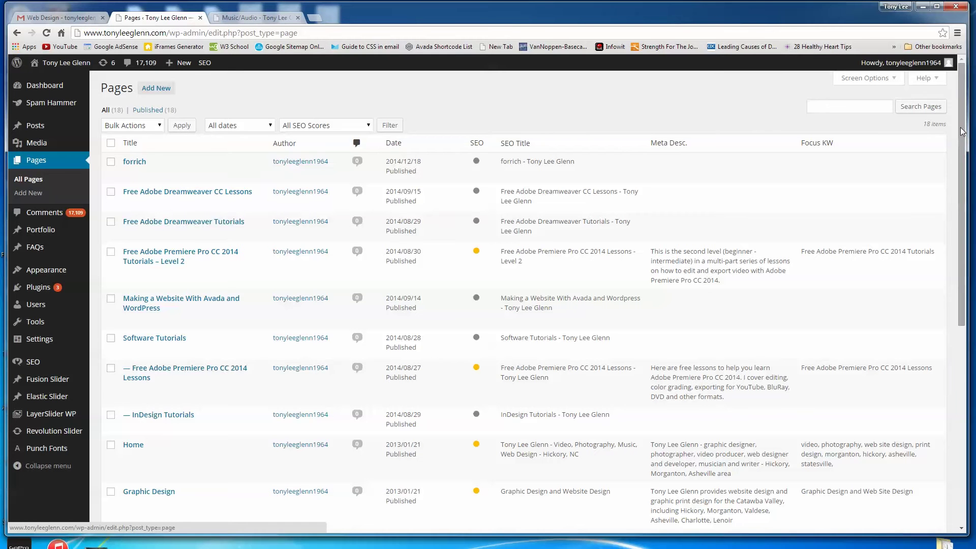
drag(963, 130, 950, 300)
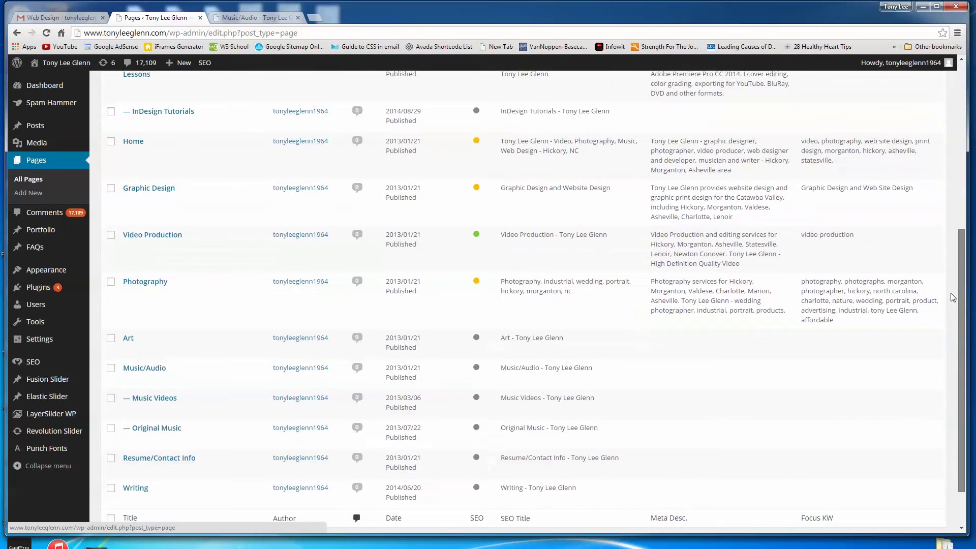
mouse_move(133, 372)
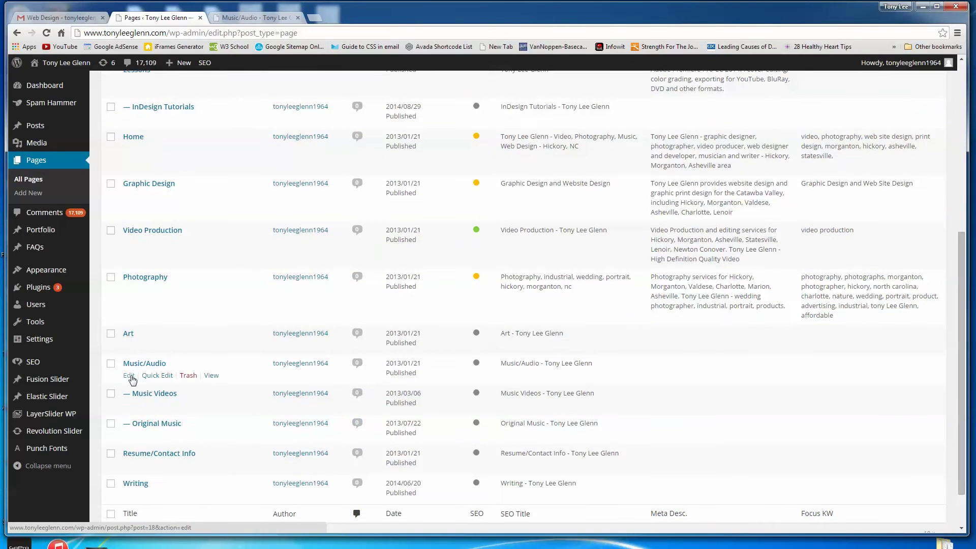
click(129, 376)
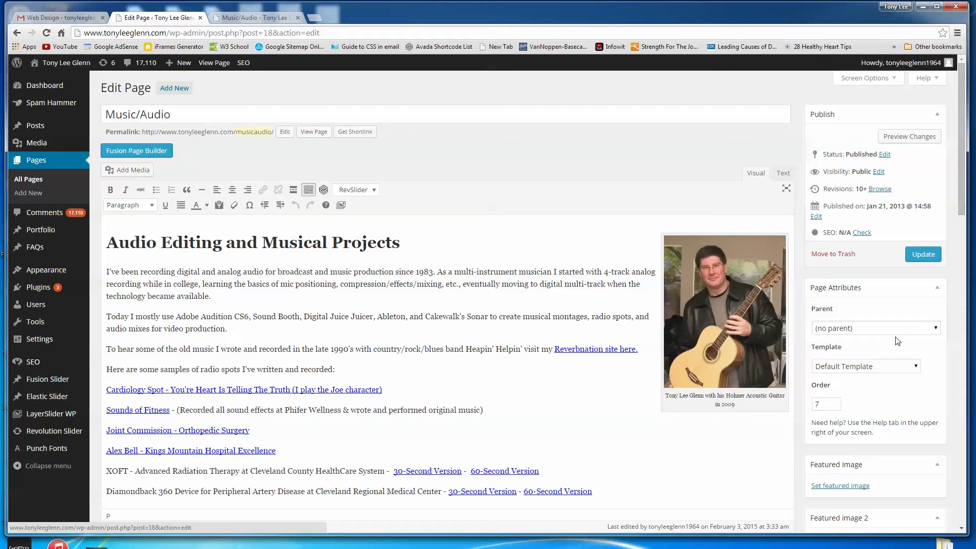
- Switch the Music/Audio page template to Full Width and update the page
click(915, 368)
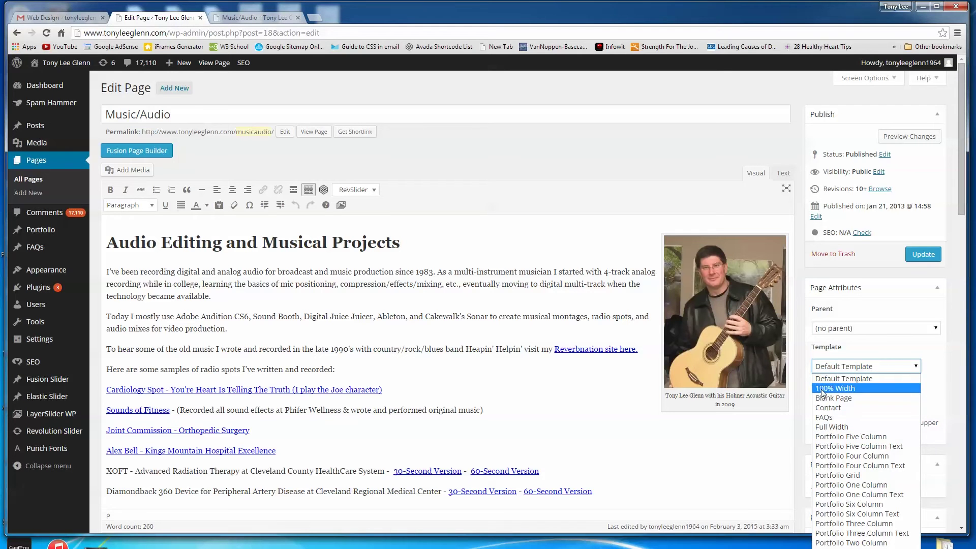
click(833, 427)
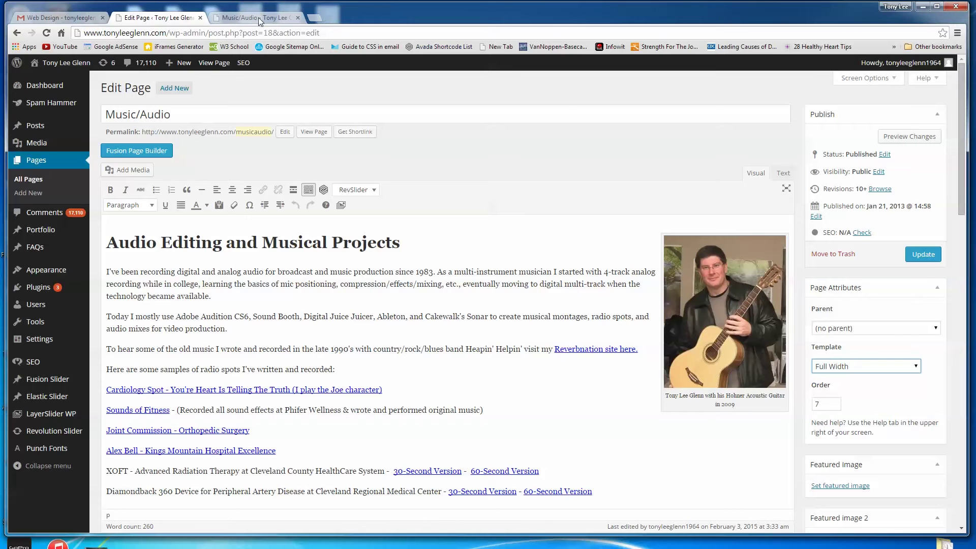
click(923, 254)
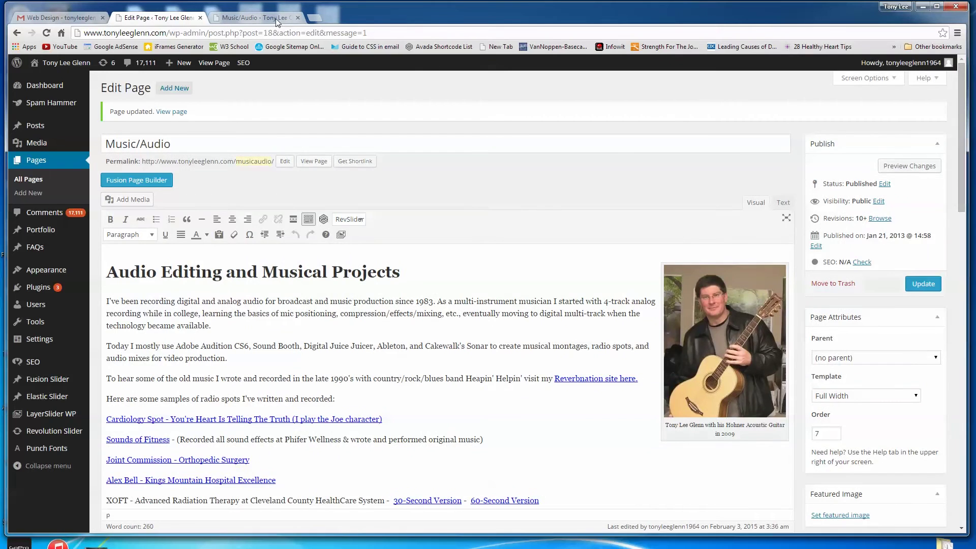
- View the live Music/Audio page and scroll through its search and recent-posts sidebar
click(264, 19)
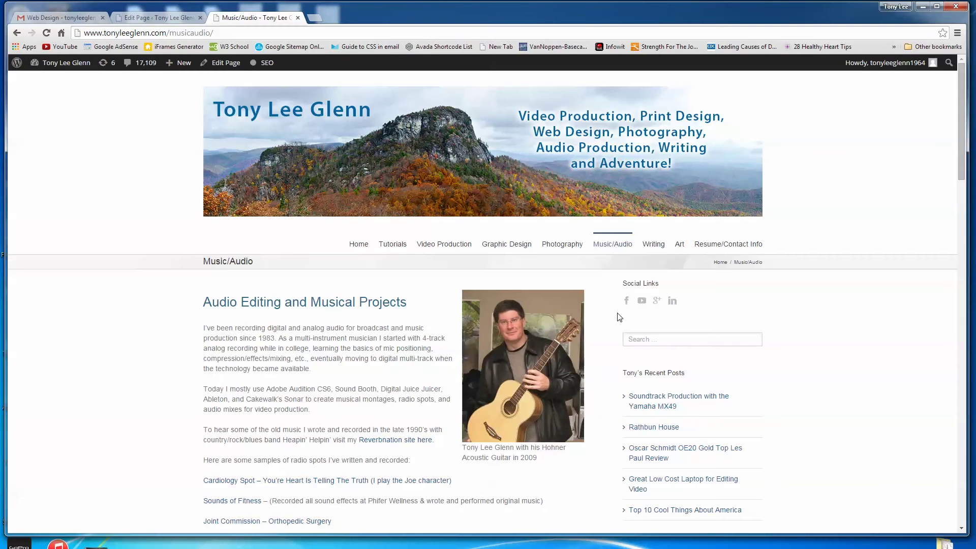
drag(965, 135, 952, 275)
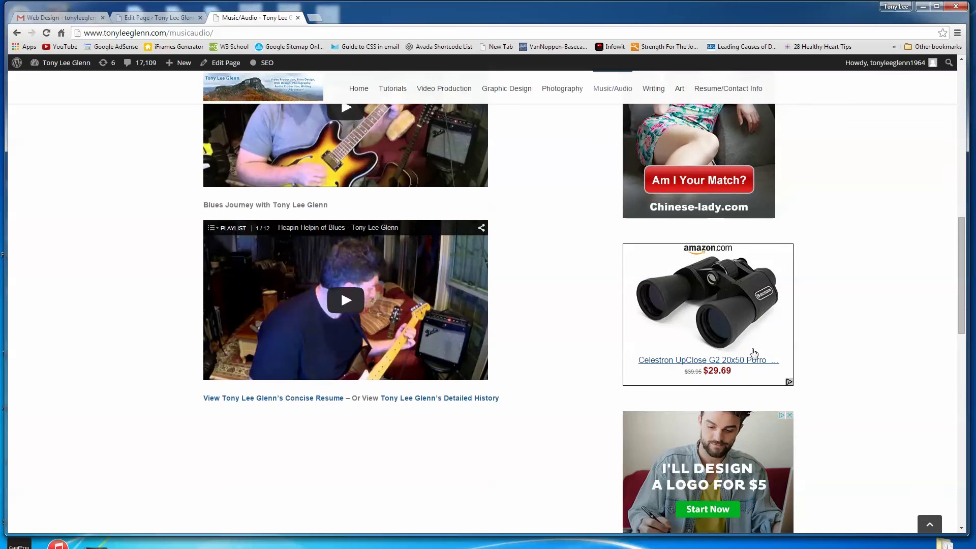
drag(962, 275, 970, 125)
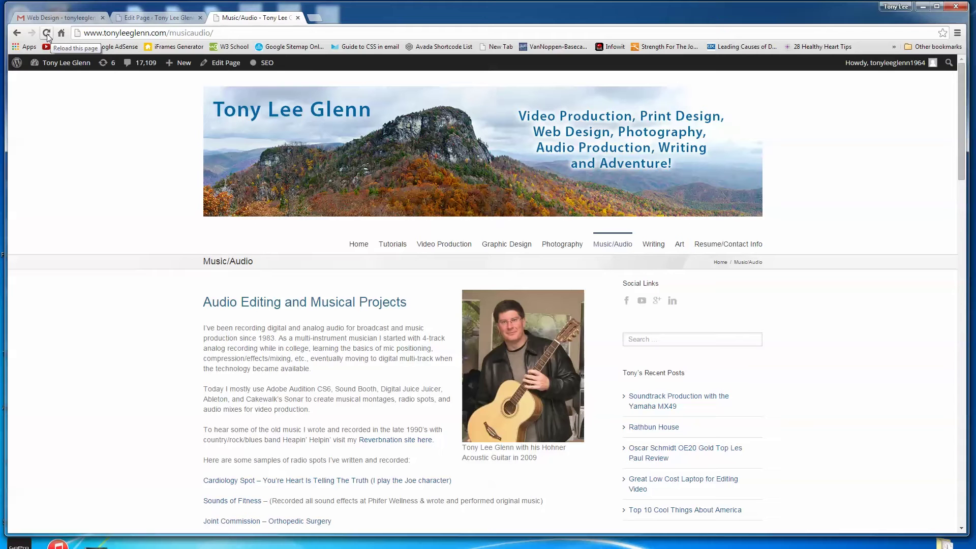
- Reload the live Music/Audio page and scroll through it to confirm the sidebar is gone
click(47, 34)
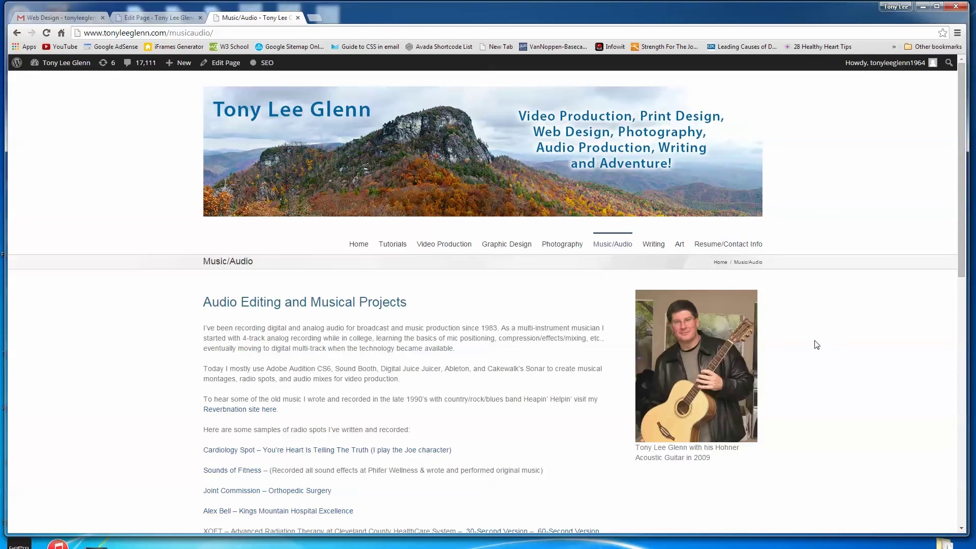
mouse_move(963, 531)
mouse_down()
mouse_move(709, 493)
mouse_move(491, 480)
mouse_move(345, 495)
mouse_move(262, 485)
mouse_move(962, 536)
mouse_up()
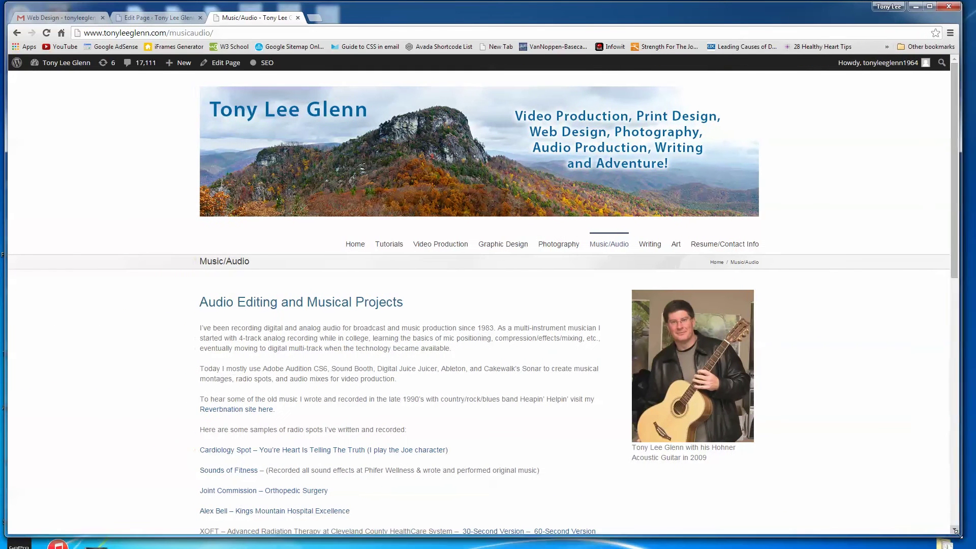
scroll(954, 221, down, 4)
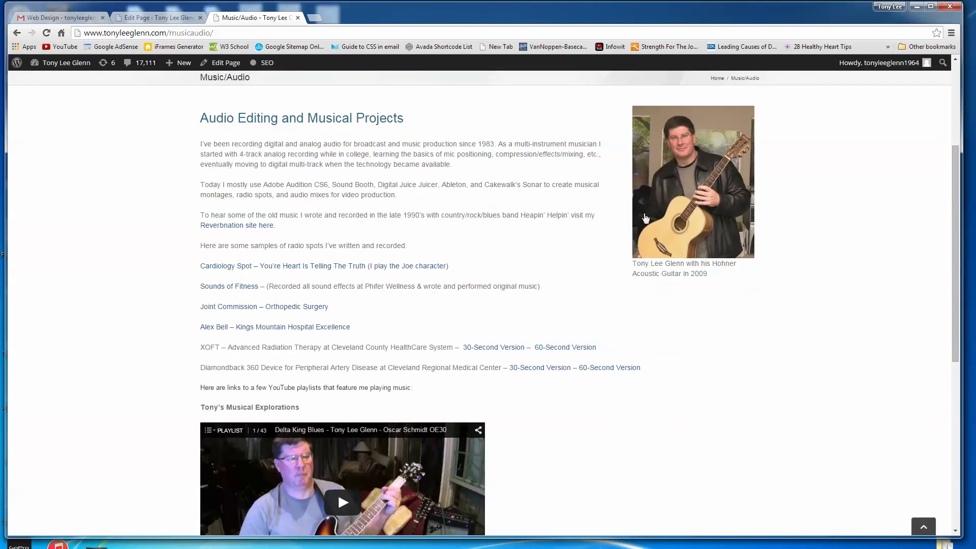
drag(957, 340, 953, 301)
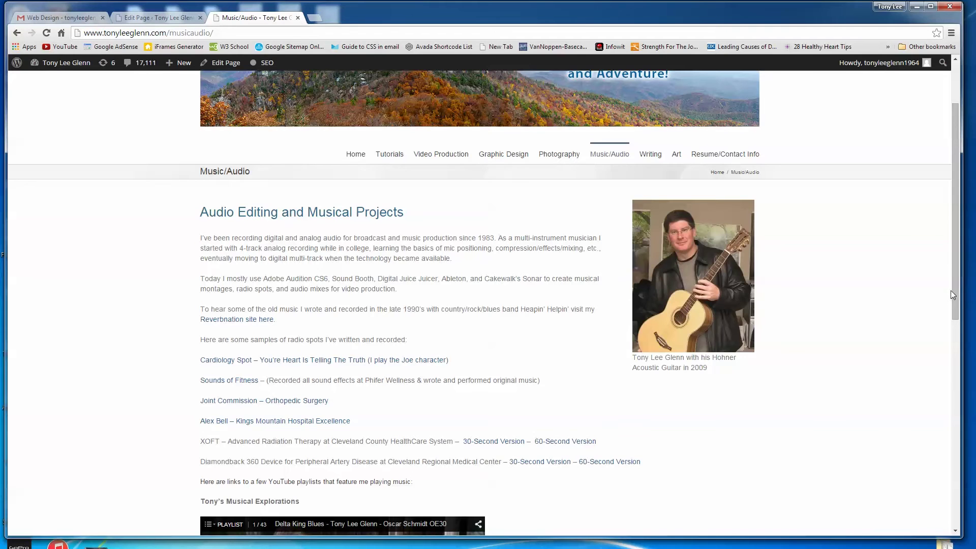
drag(951, 294, 937, 209)
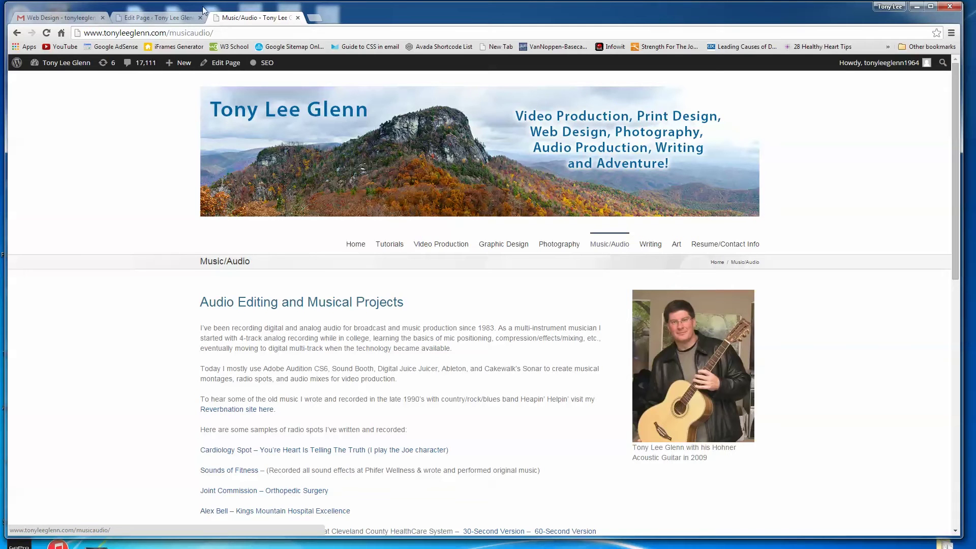
- Return to the page editor and go to Appearance > Sidebars
click(157, 17)
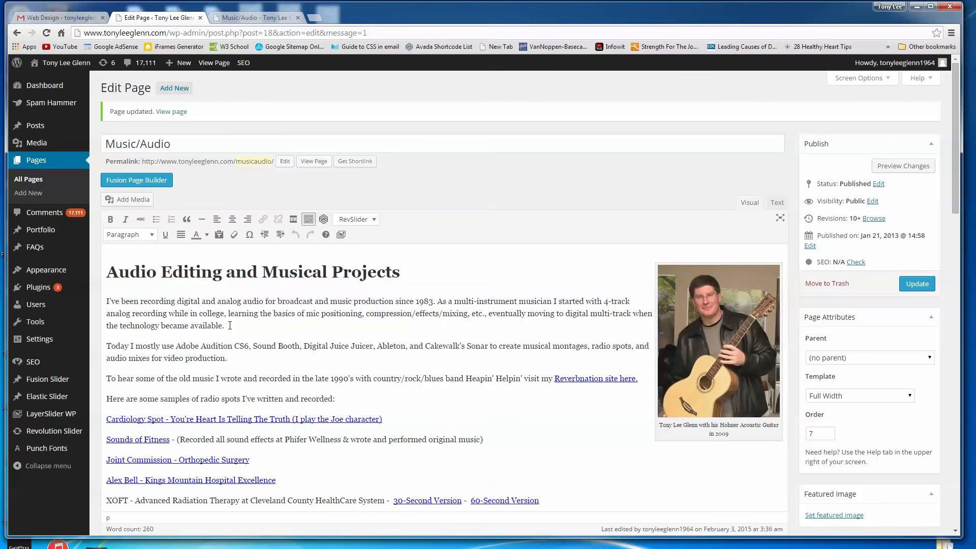
mouse_move(55, 344)
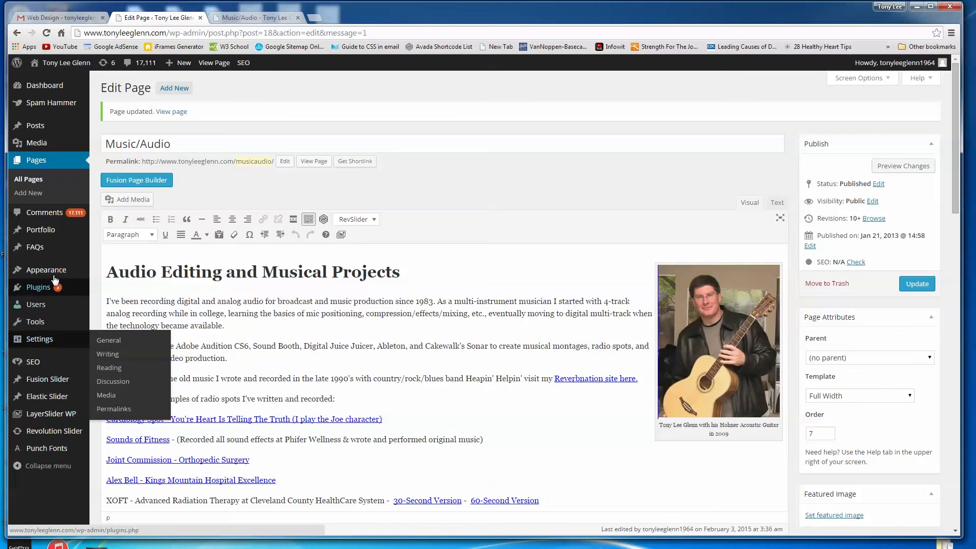
mouse_move(55, 274)
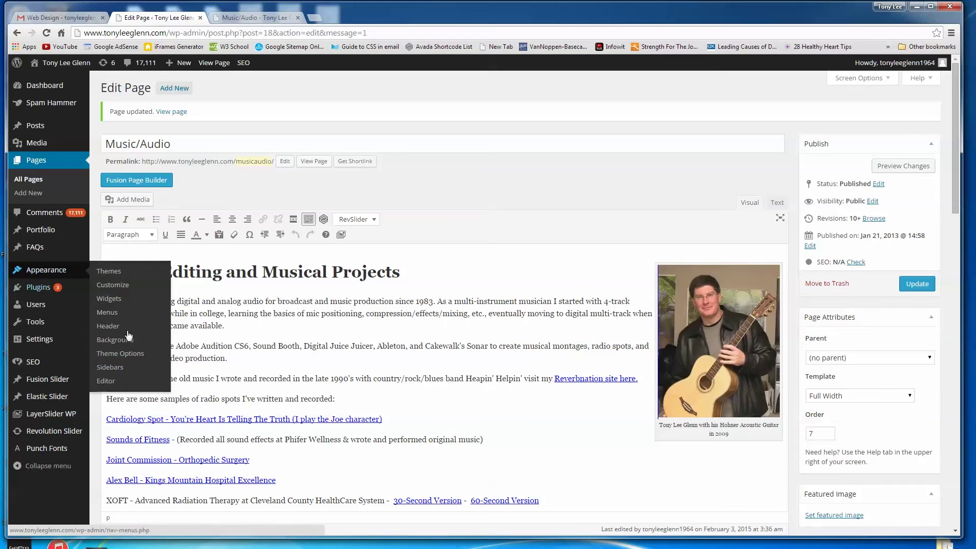
click(113, 368)
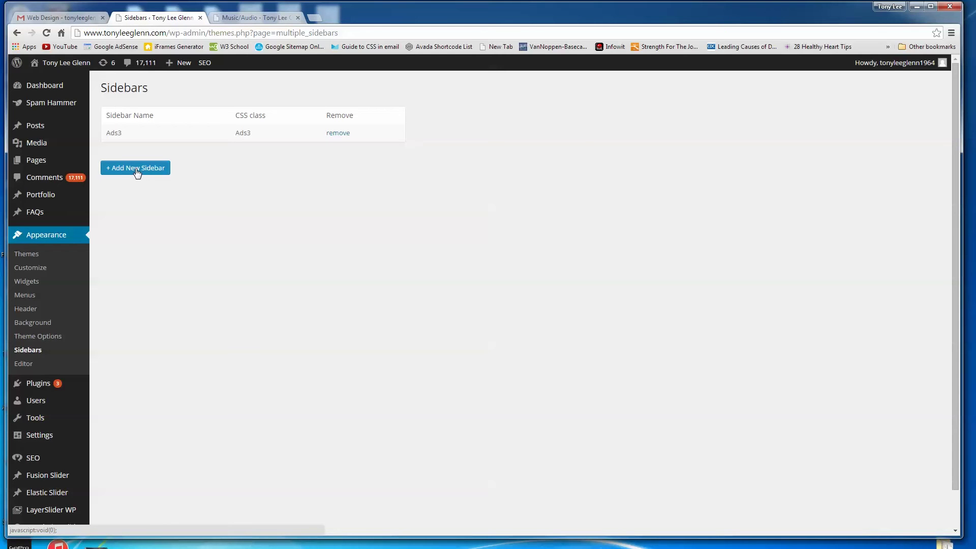
- Add a new sidebar named 'tonys-sidebar'
click(136, 172)
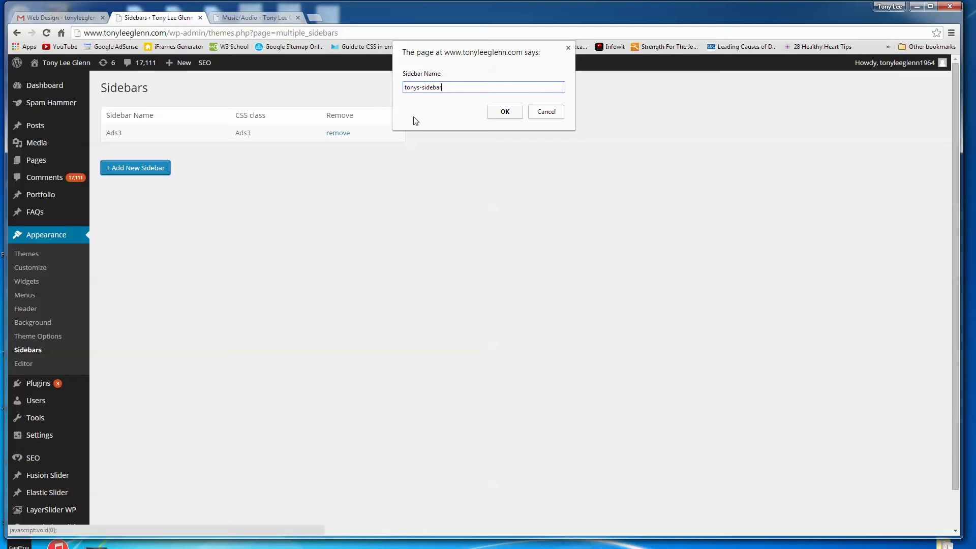
click(513, 111)
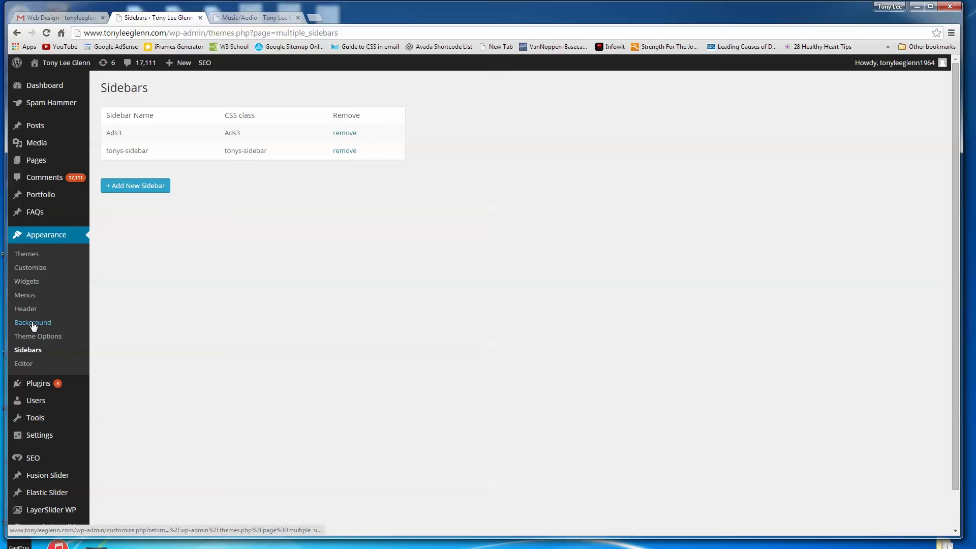
- In Widgets, place a Search widget and a Recent Posts widget in tonys-sidebar
click(28, 282)
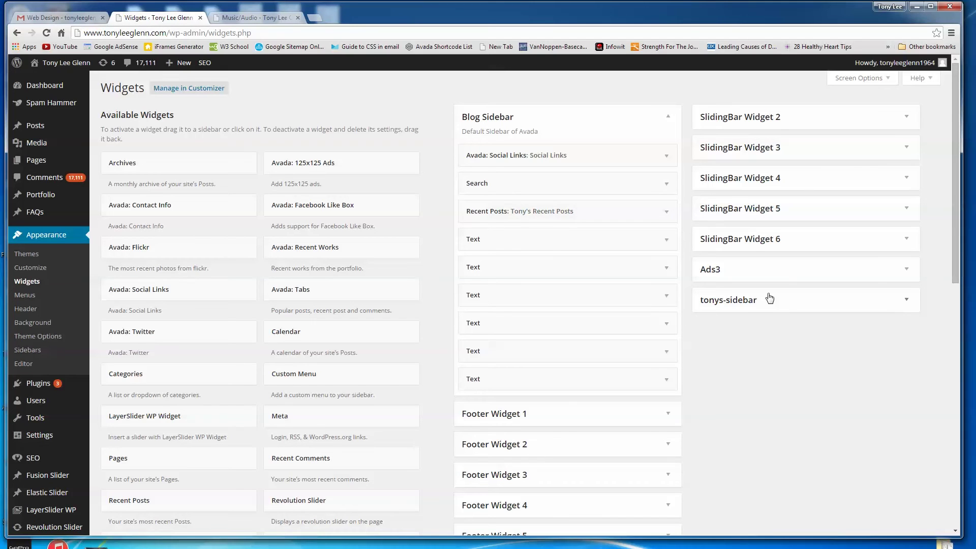
click(907, 304)
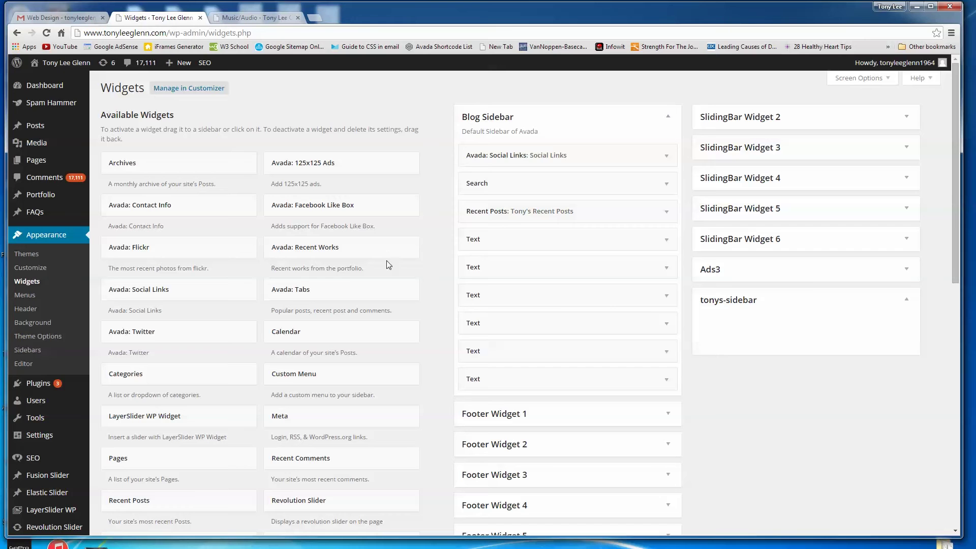
drag(952, 202, 953, 265)
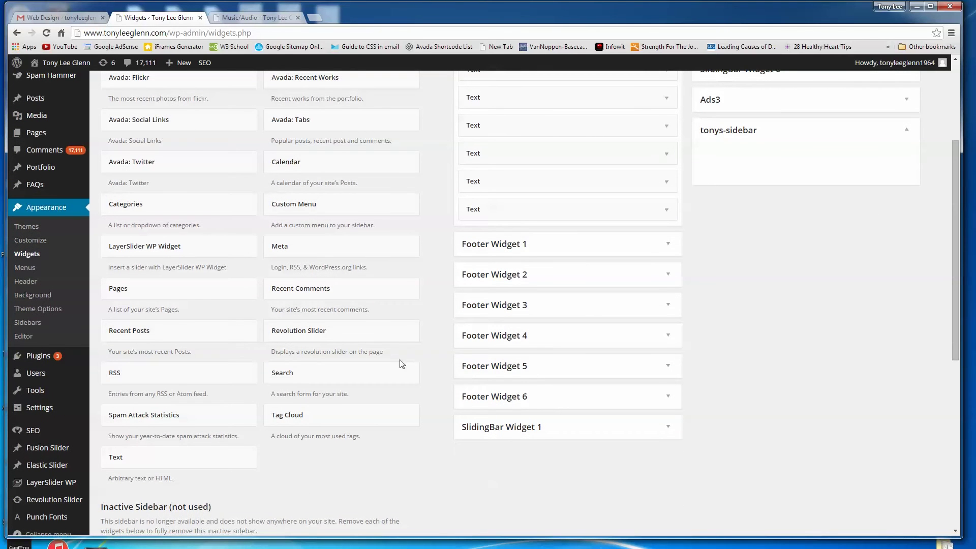
drag(288, 377, 719, 151)
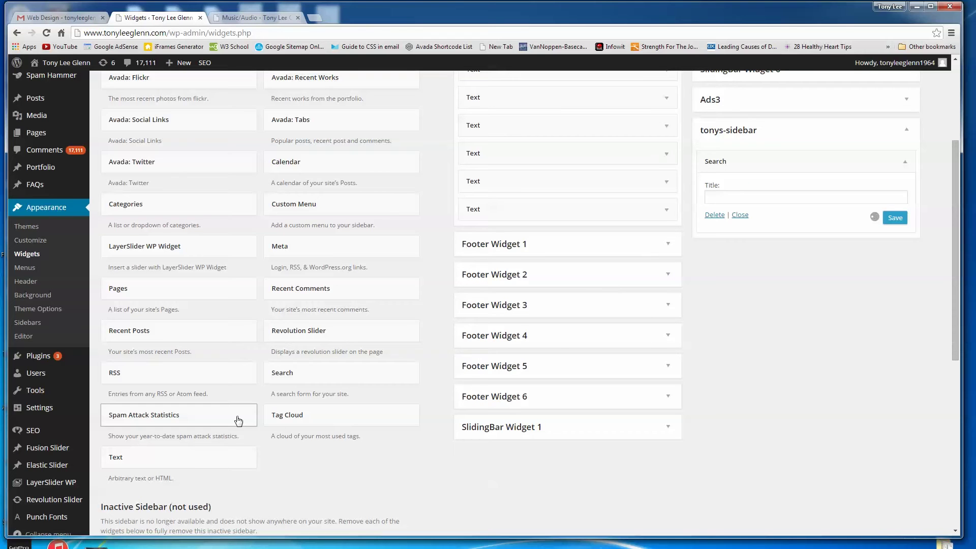
drag(130, 333, 752, 249)
click(728, 199)
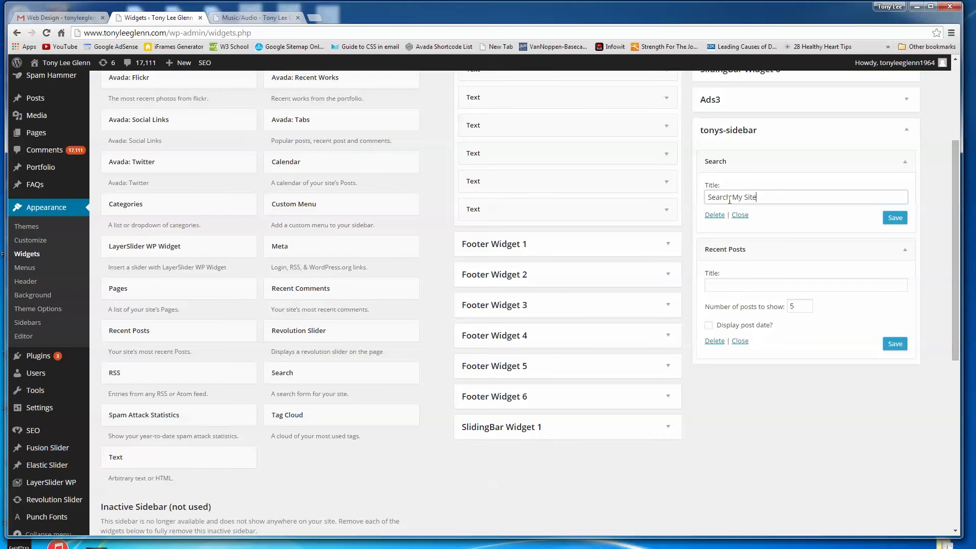
- Title the widgets 'Tony's most recent posts' (15 posts) and 'Search My Site', saving both
click(728, 285)
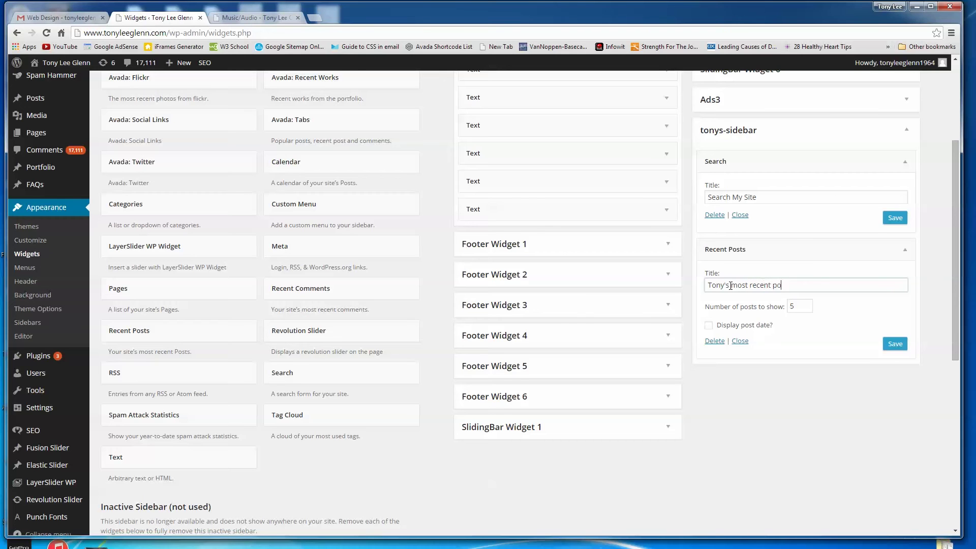
click(808, 307)
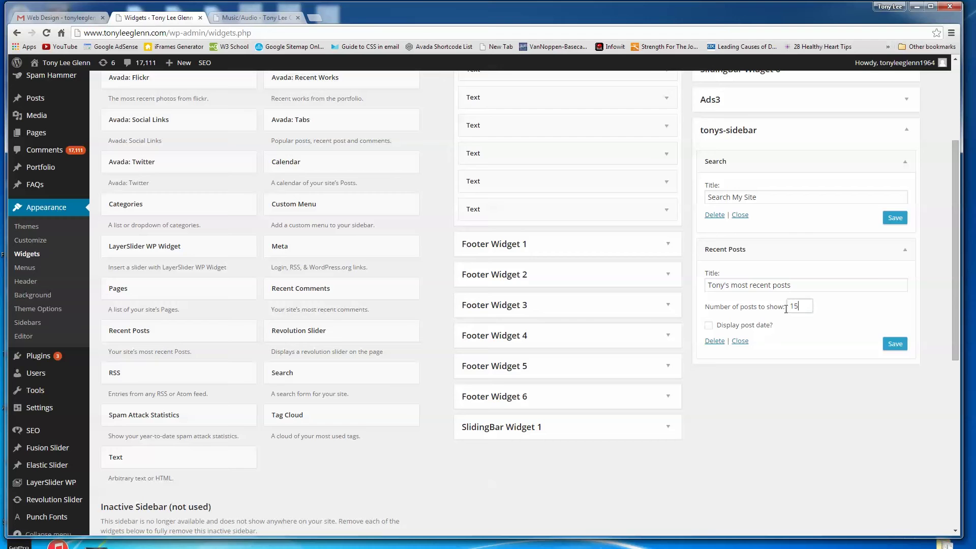
click(894, 344)
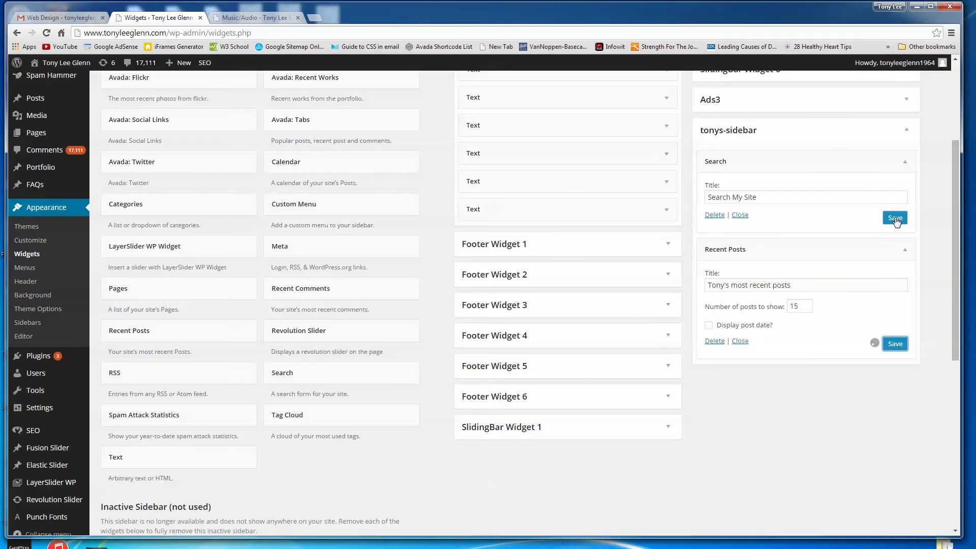
click(895, 219)
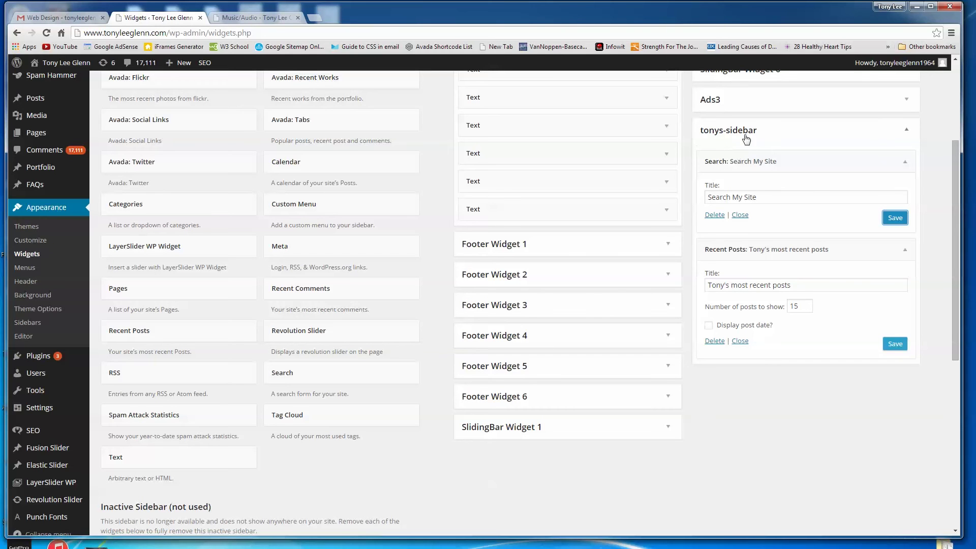
drag(957, 308, 959, 234)
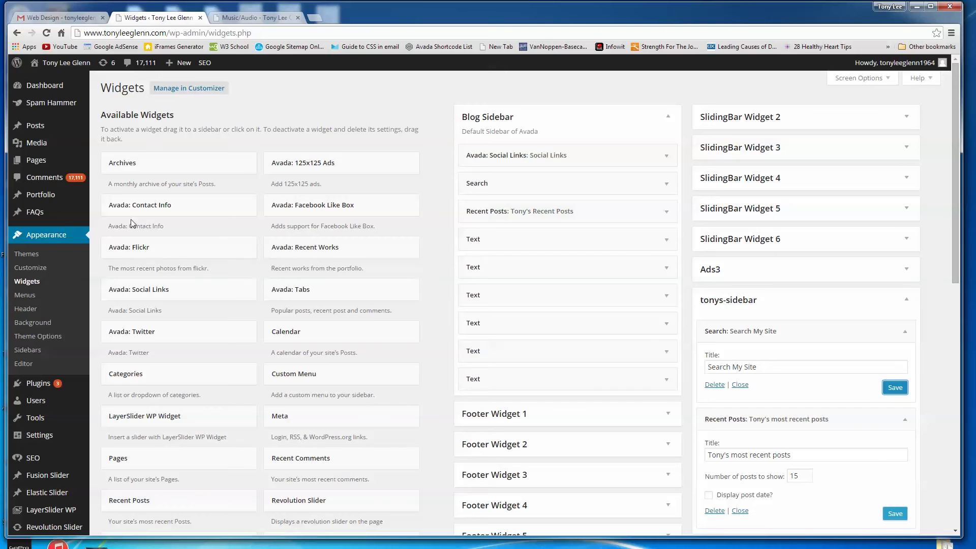
- Reopen Music/Audio from All Pages and scroll down to its Fusion sidebar options
click(38, 160)
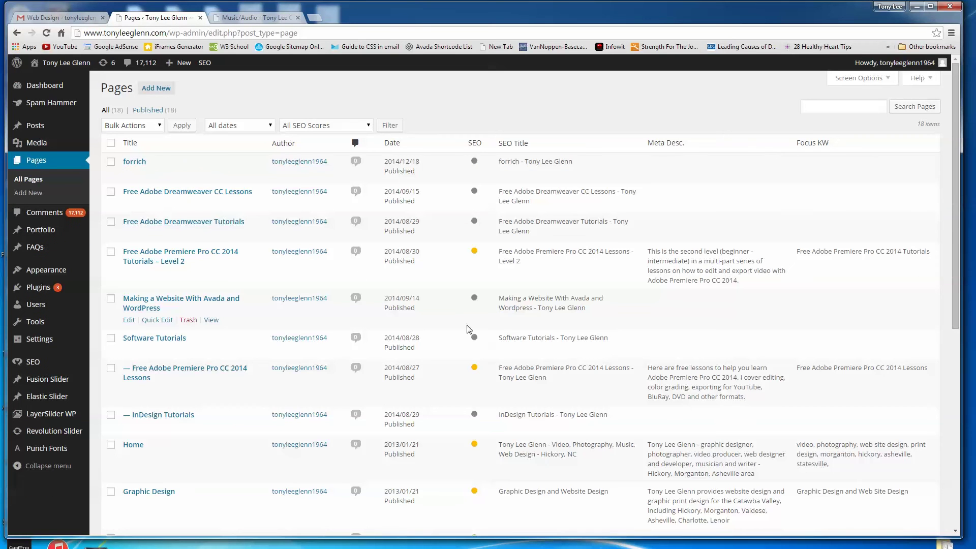
drag(954, 178, 950, 348)
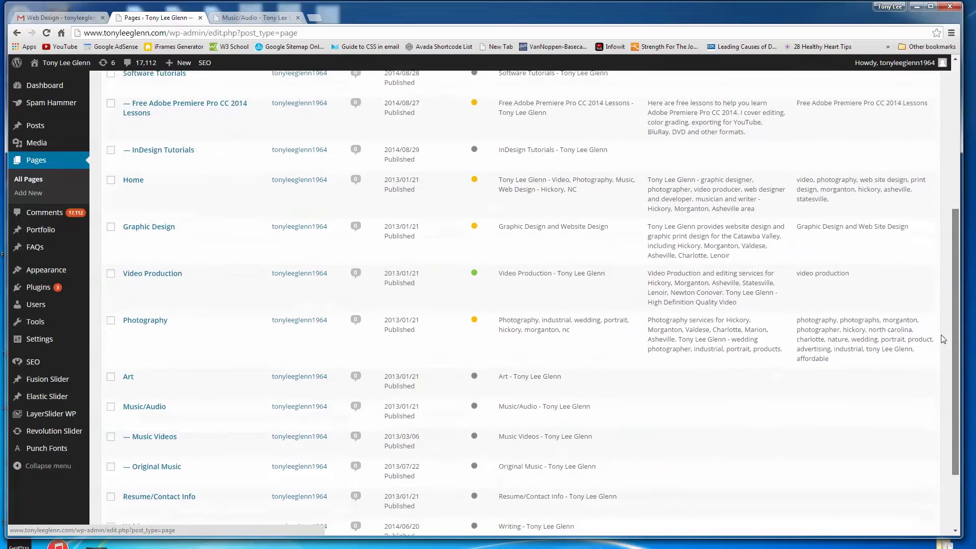
click(128, 360)
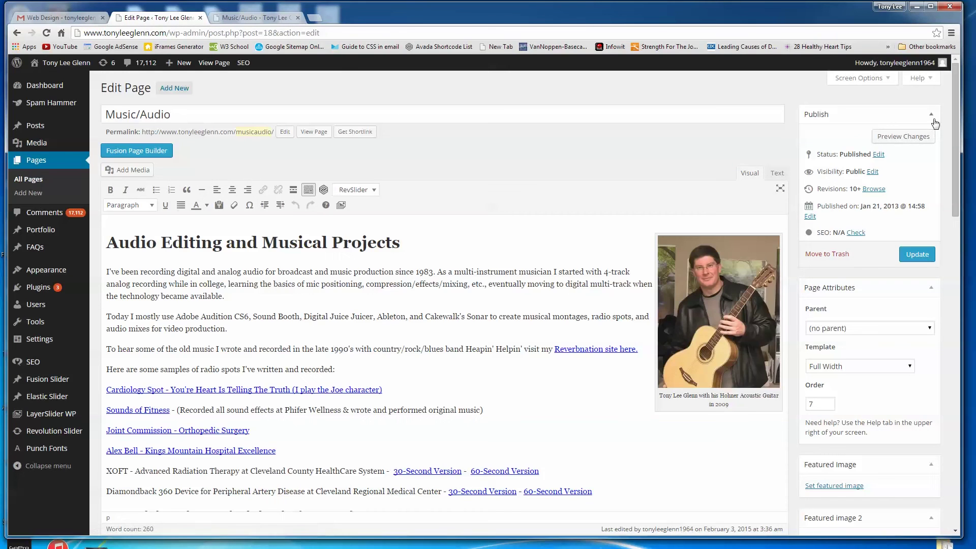
drag(950, 132, 928, 463)
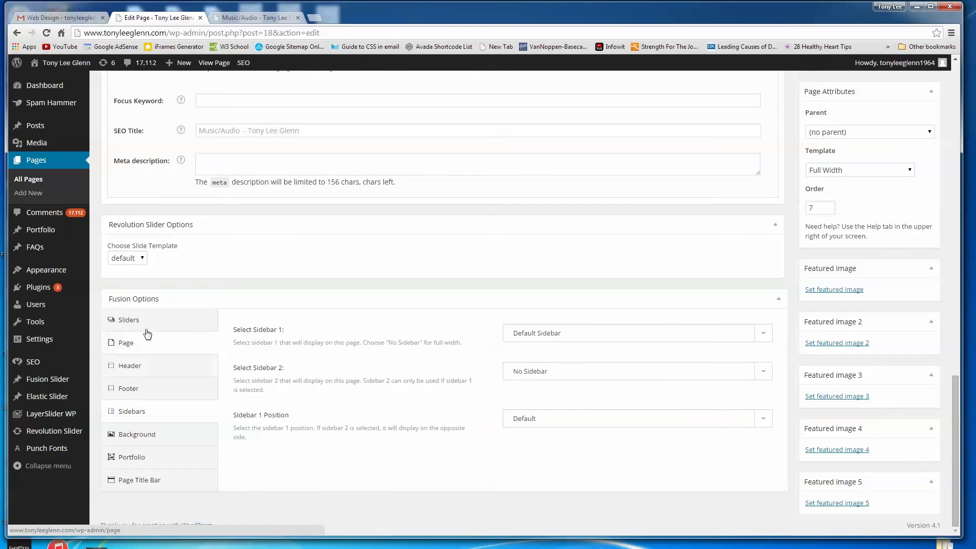
- Choose tonys-sidebar for Select Sidebar 1, pick Default Template, and update Music/Audio
click(131, 415)
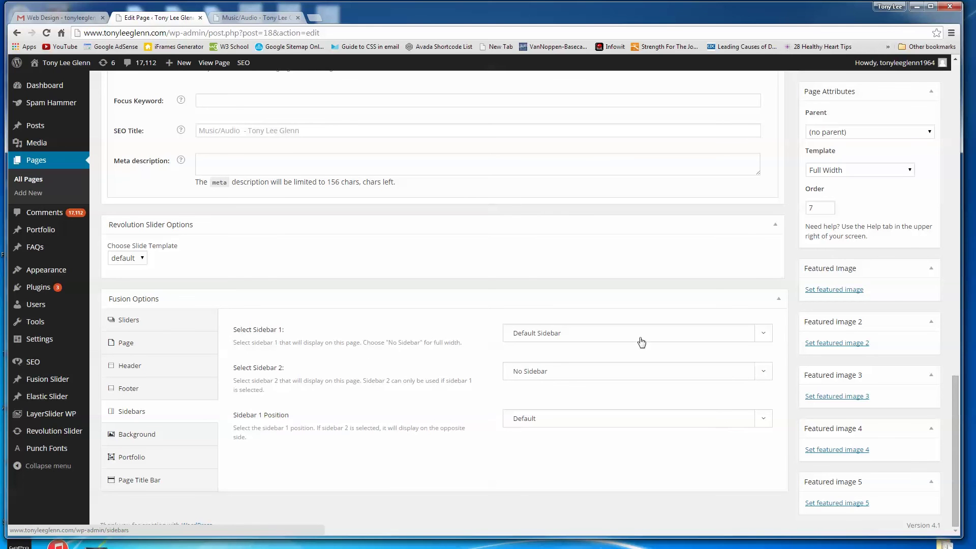
click(763, 337)
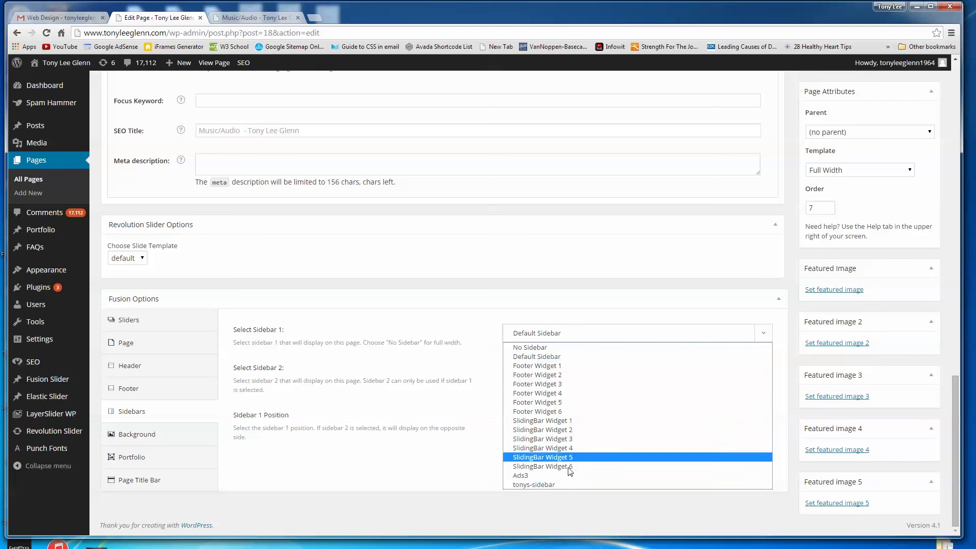
click(563, 484)
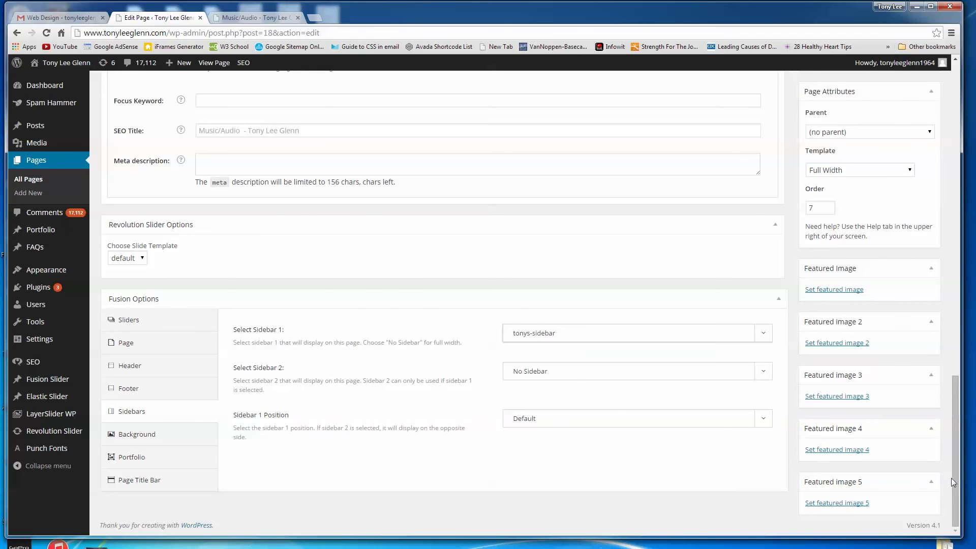
click(863, 396)
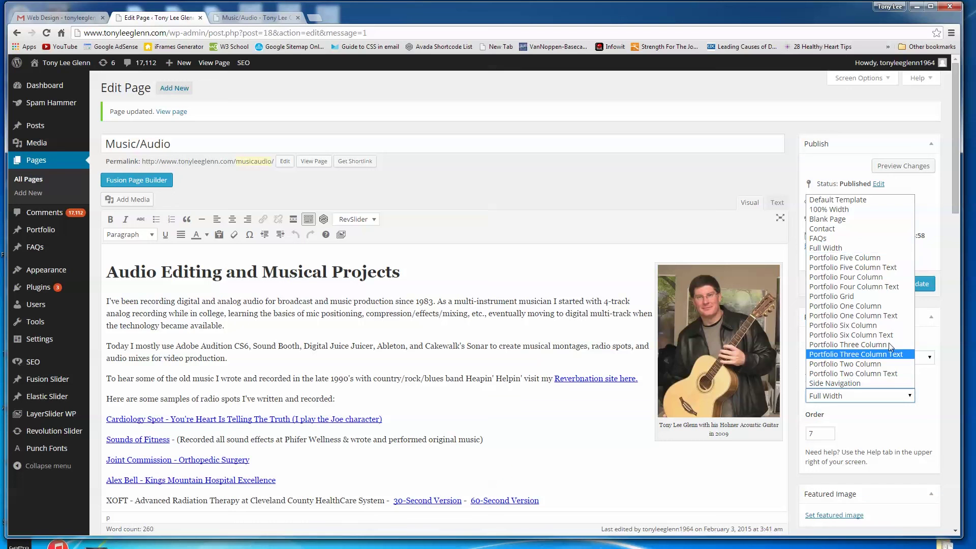
click(835, 200)
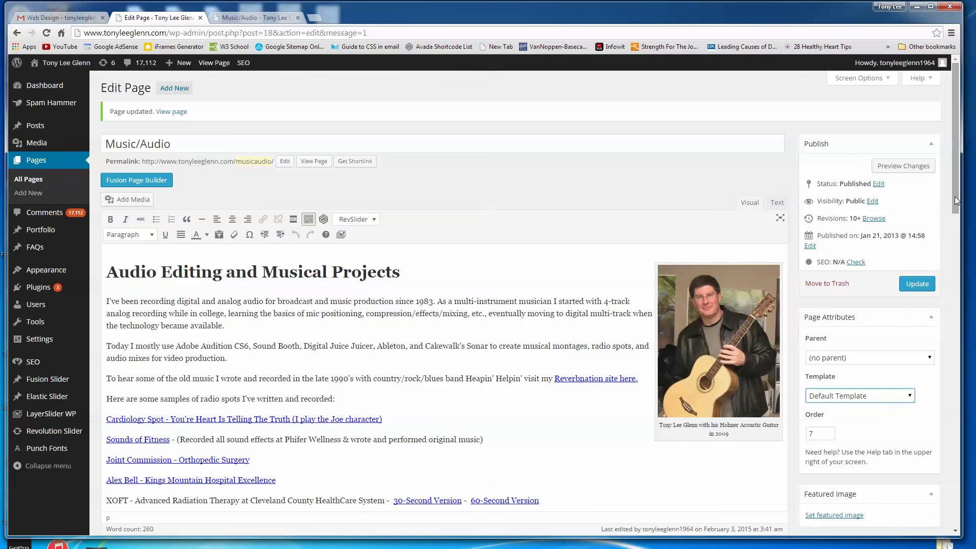
drag(956, 198, 973, 541)
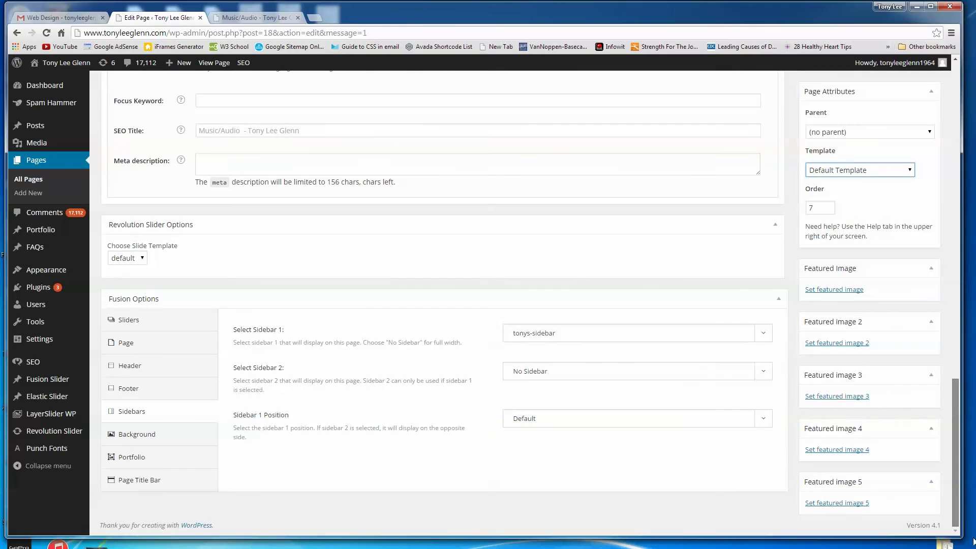
drag(955, 458, 955, 148)
click(917, 255)
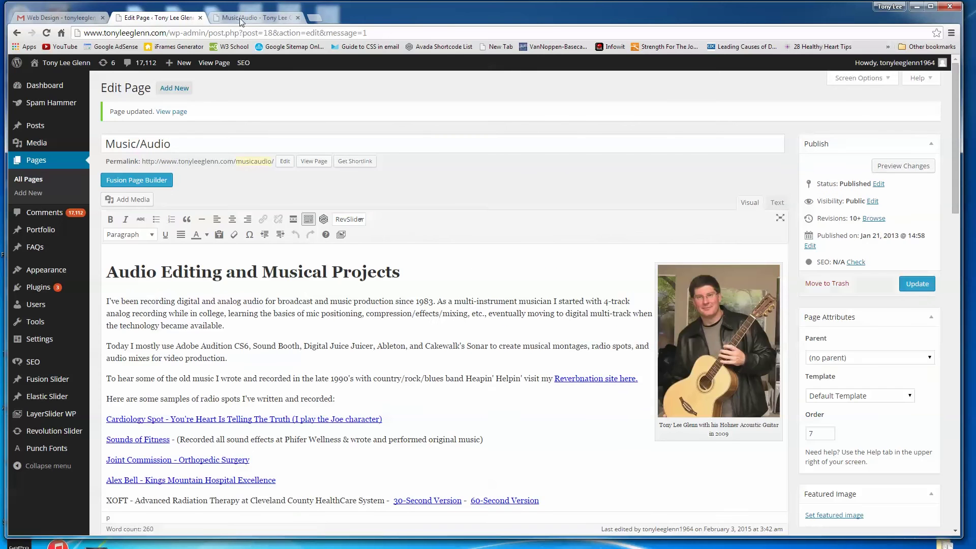
- Reload the live Music/Audio page to see the Search My Site box and Tony's most recent posts sidebar
click(239, 17)
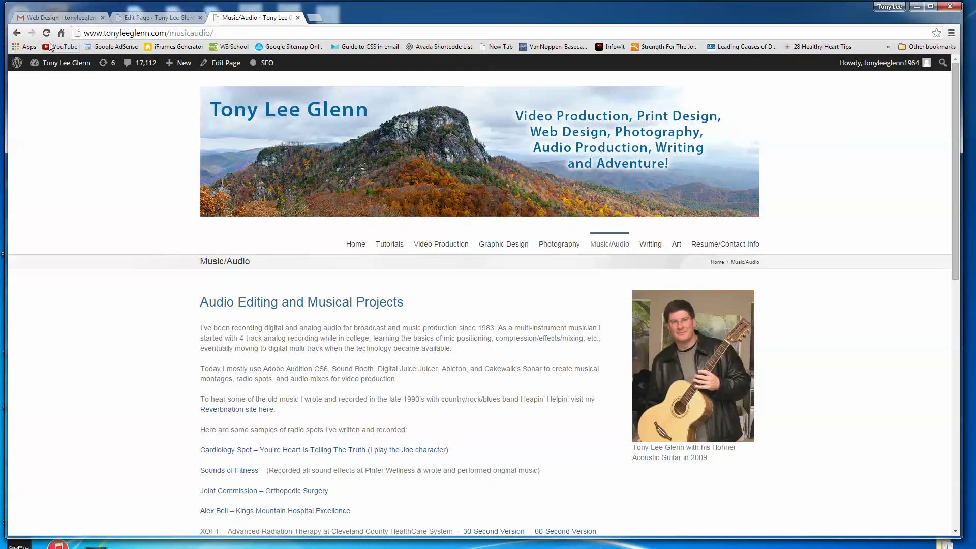
click(46, 32)
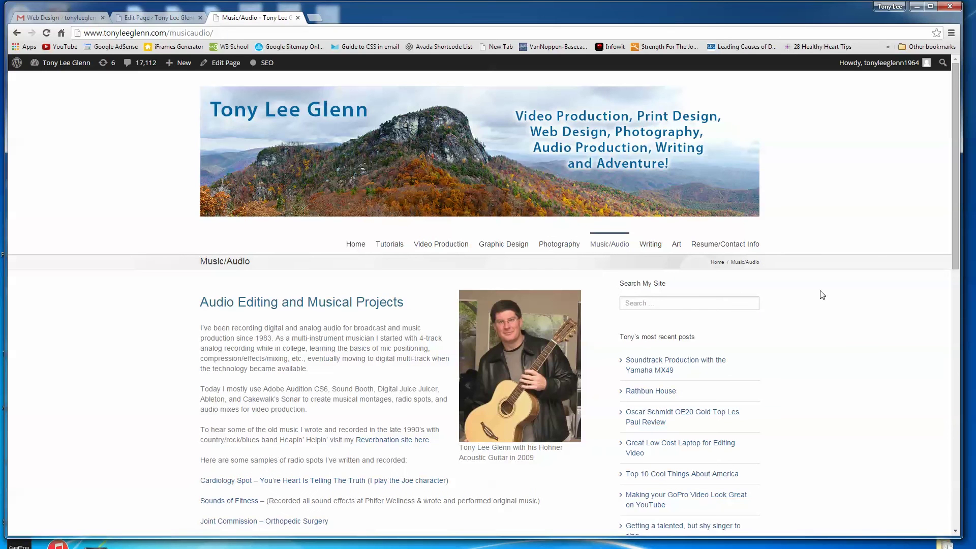
drag(955, 215, 591, 337)
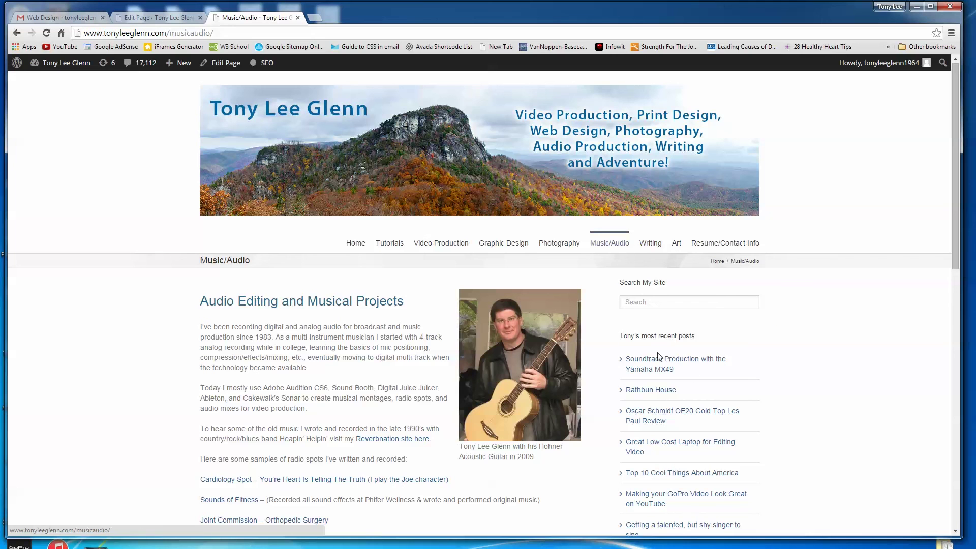
- In Avada Theme Options under Site Width, review Content + Sidebar Width: 75% content, 25% sidebar
click(154, 20)
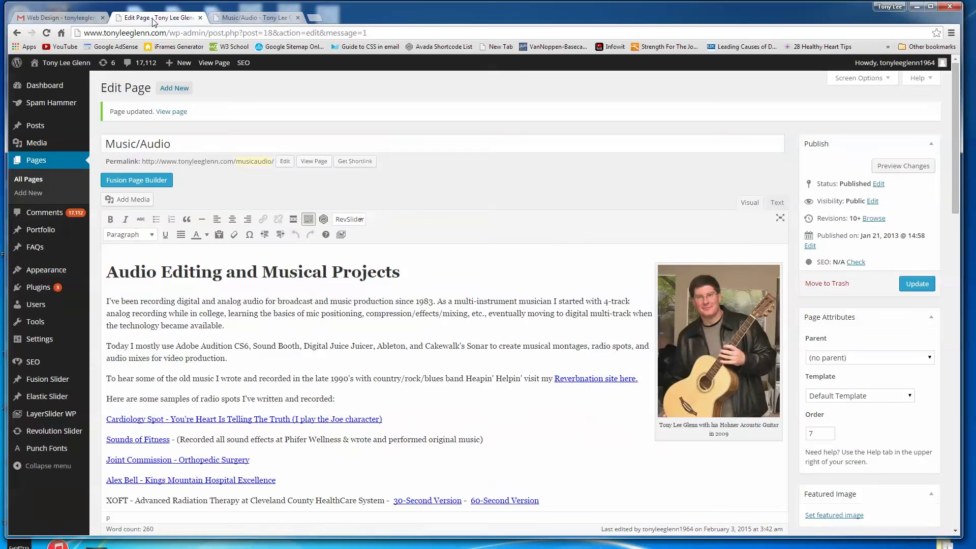
mouse_move(53, 276)
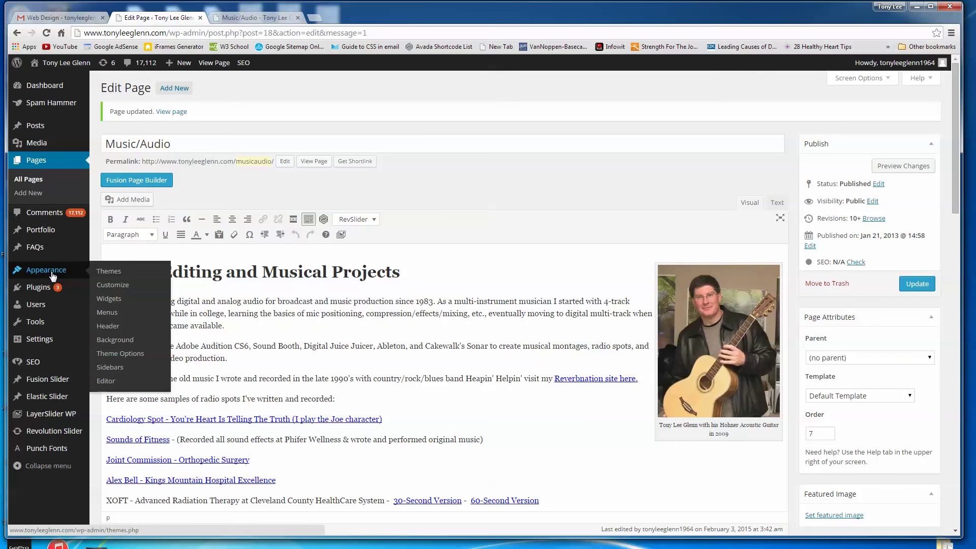
click(114, 354)
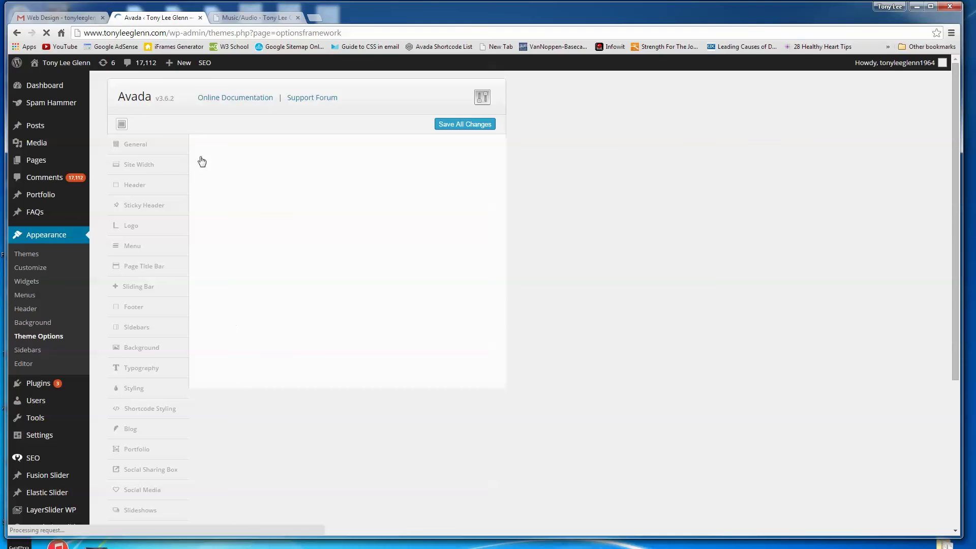
click(139, 165)
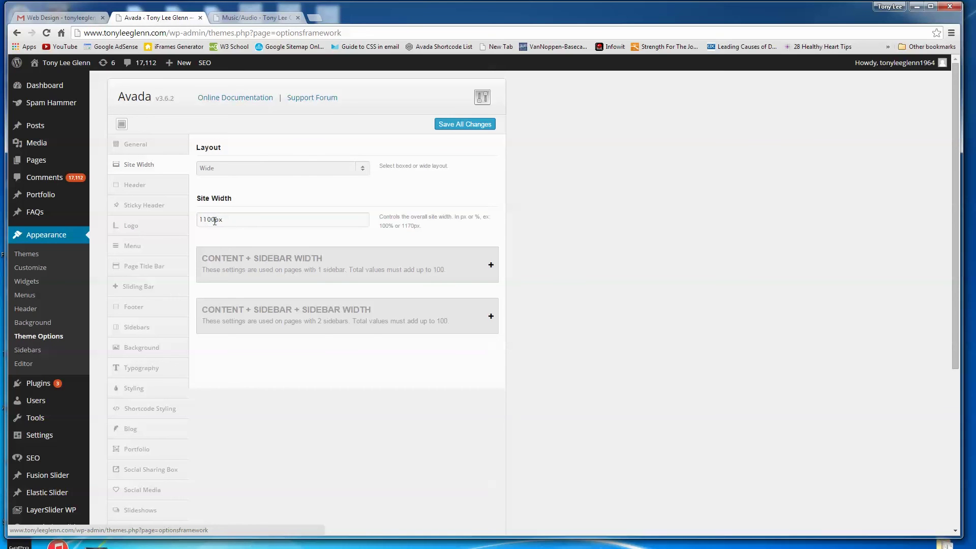
click(490, 268)
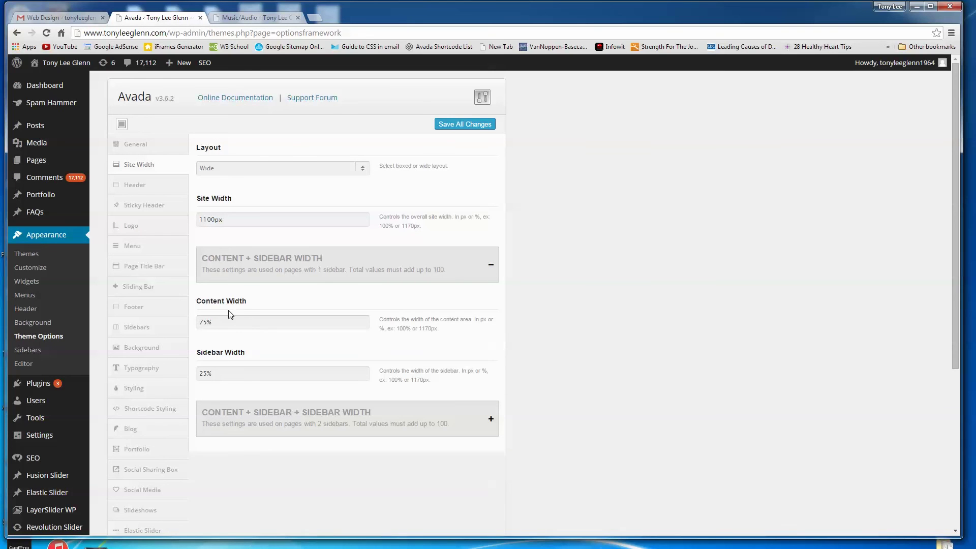
click(205, 322)
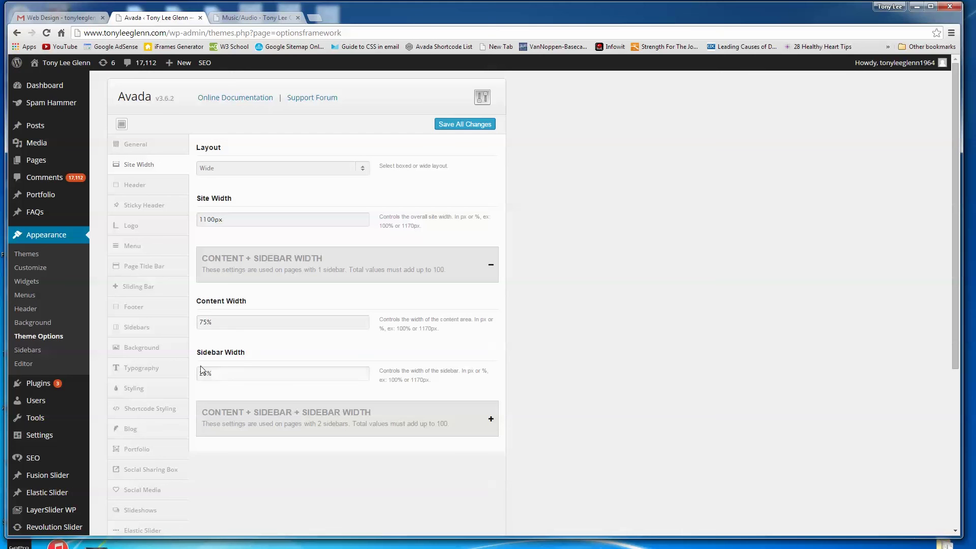
- Narrow the Music/Audio browser window to preview the mobile layout, then restore it to full width
click(254, 17)
drag(962, 497, 283, 427)
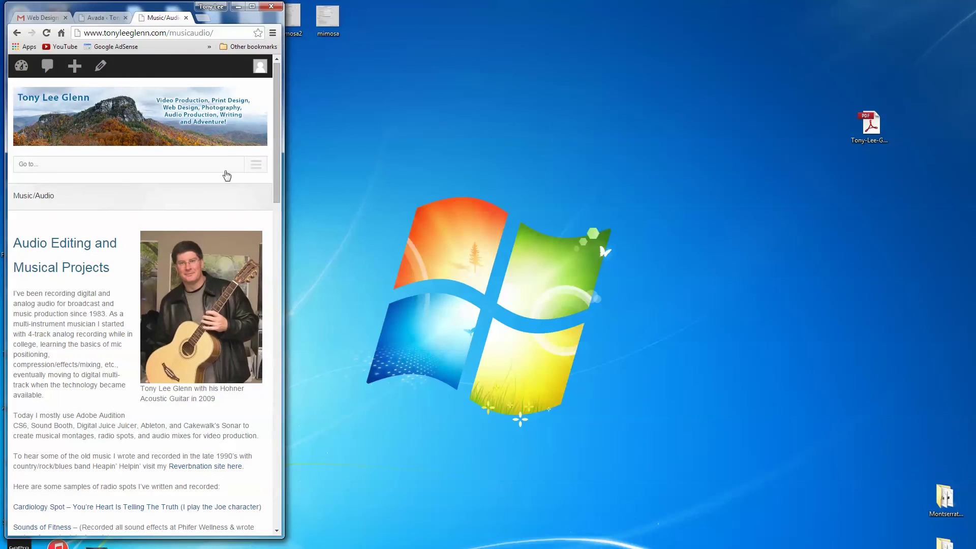
drag(278, 148, 969, 68)
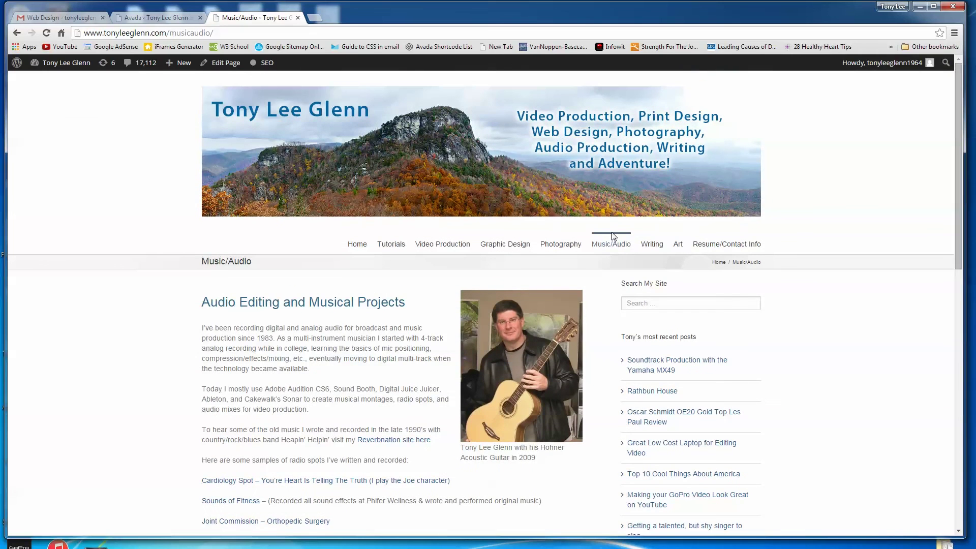